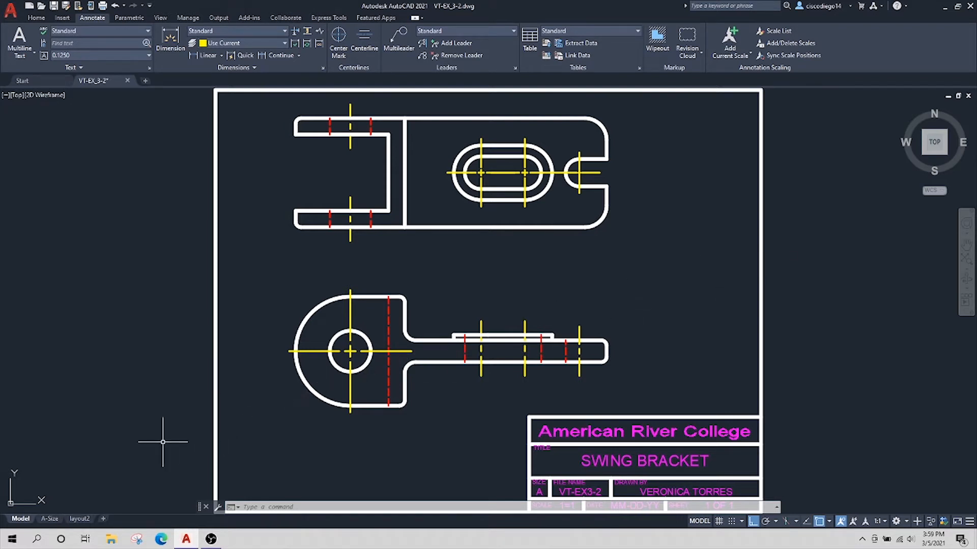
Step: Open the A-Size layout, review the layer properties and make DIMENSION the current layer
mouse_move(54, 521)
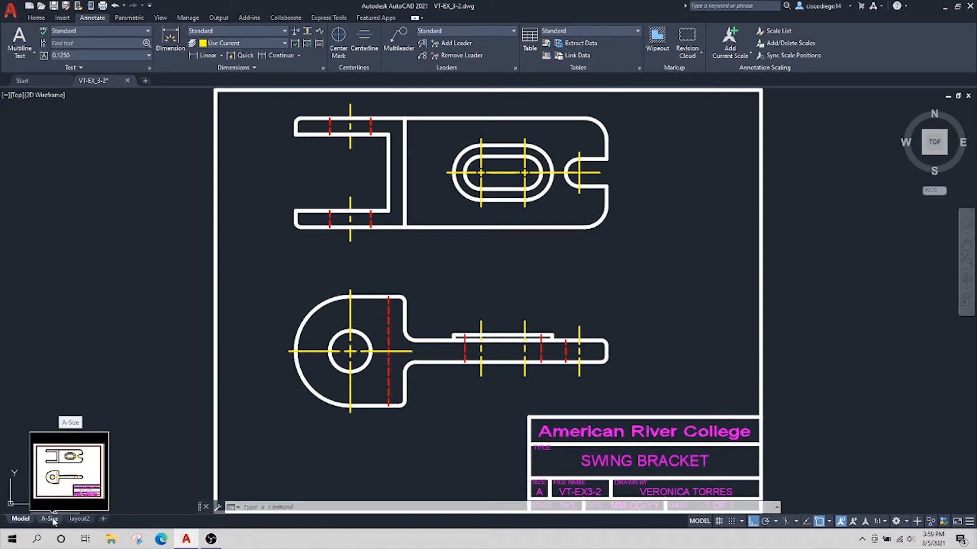
click(49, 519)
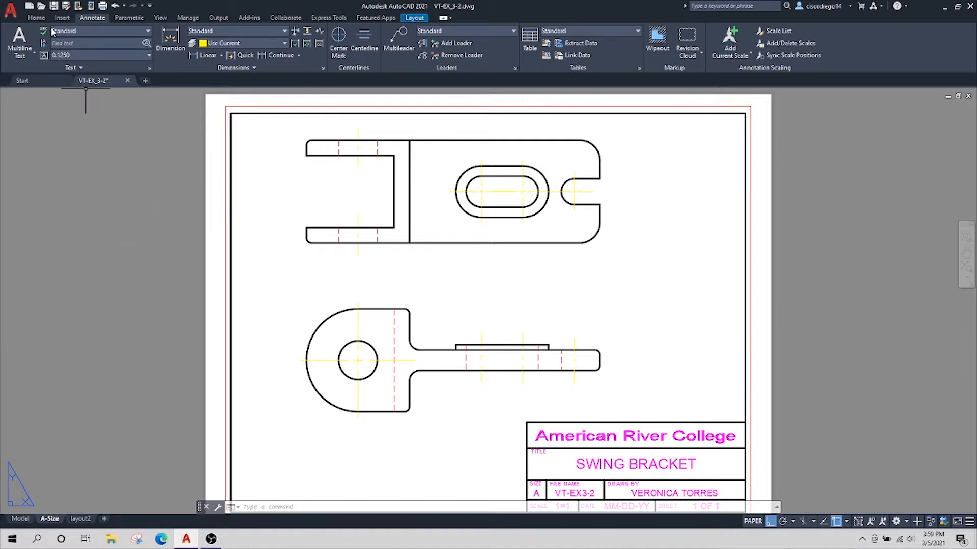
click(37, 18)
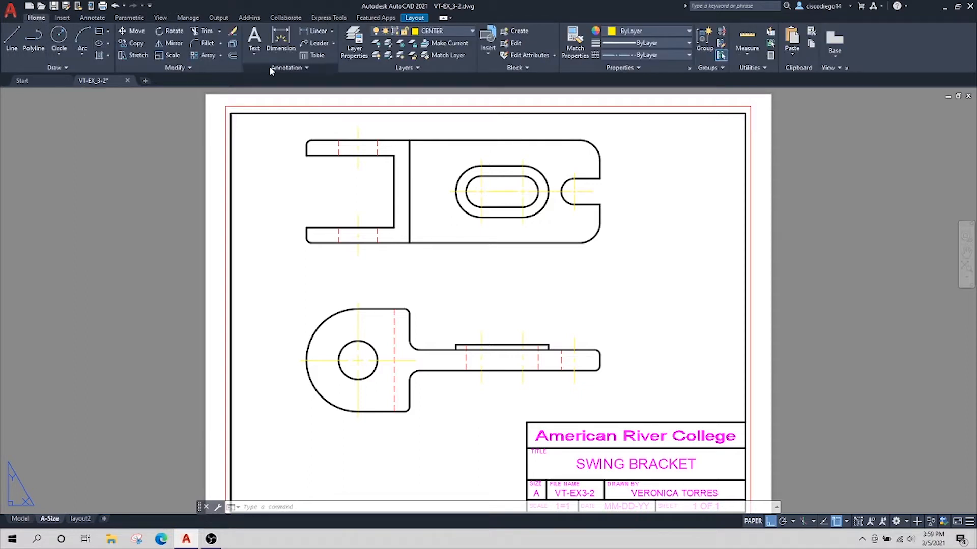
click(355, 58)
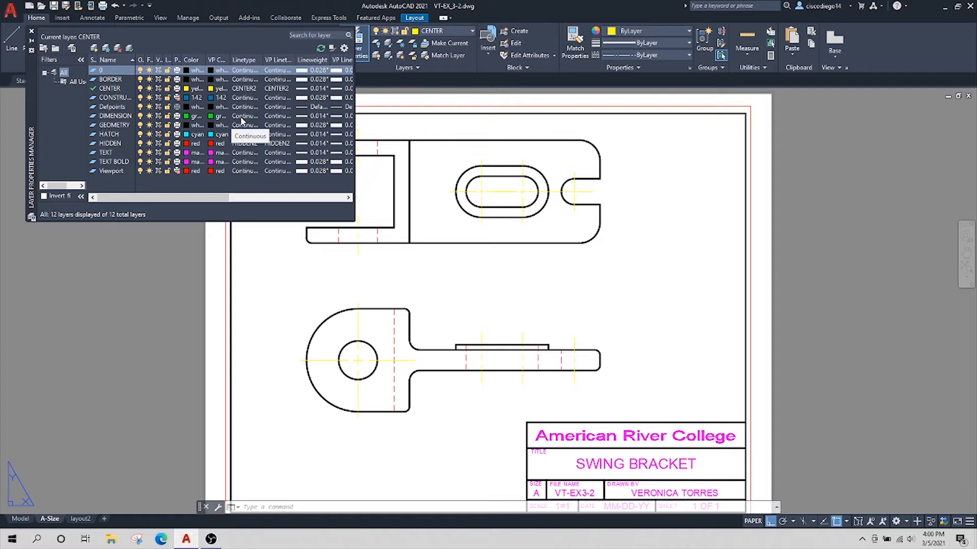
click(31, 32)
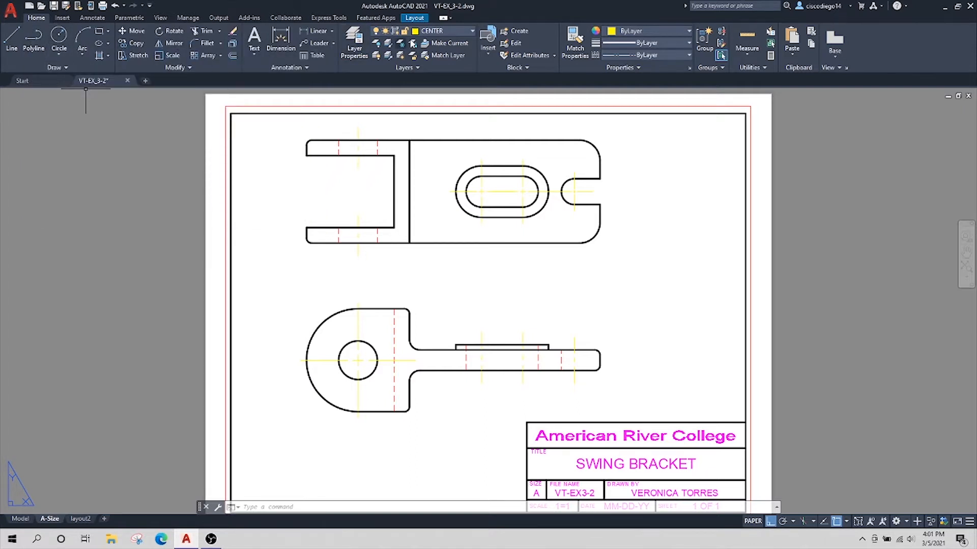
click(472, 31)
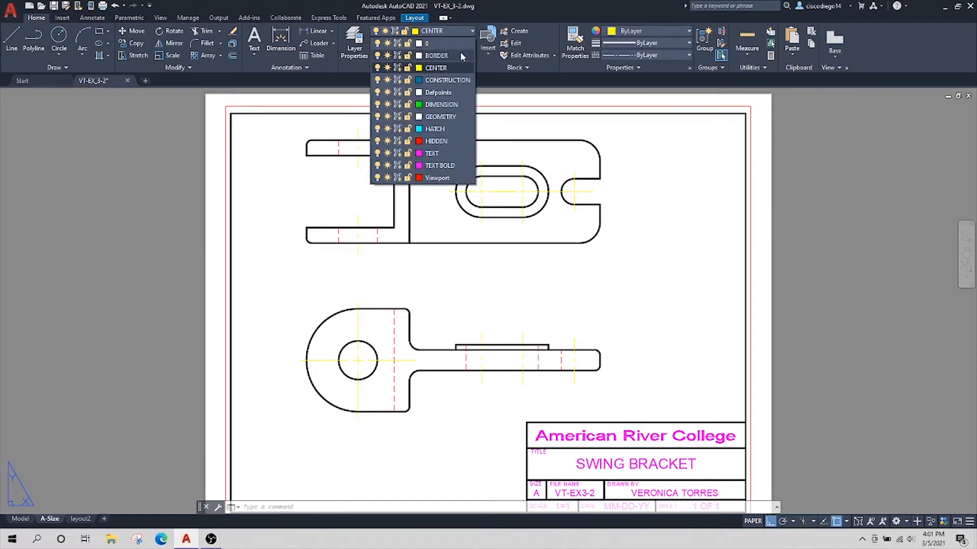
click(442, 105)
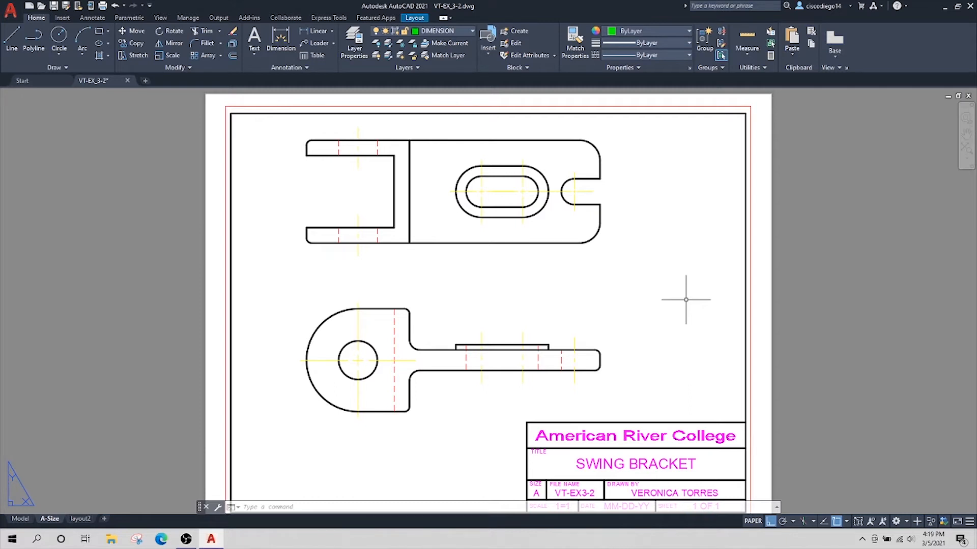
Step: Modify the Standard dimension style so that its center marks are set to None
click(100, 21)
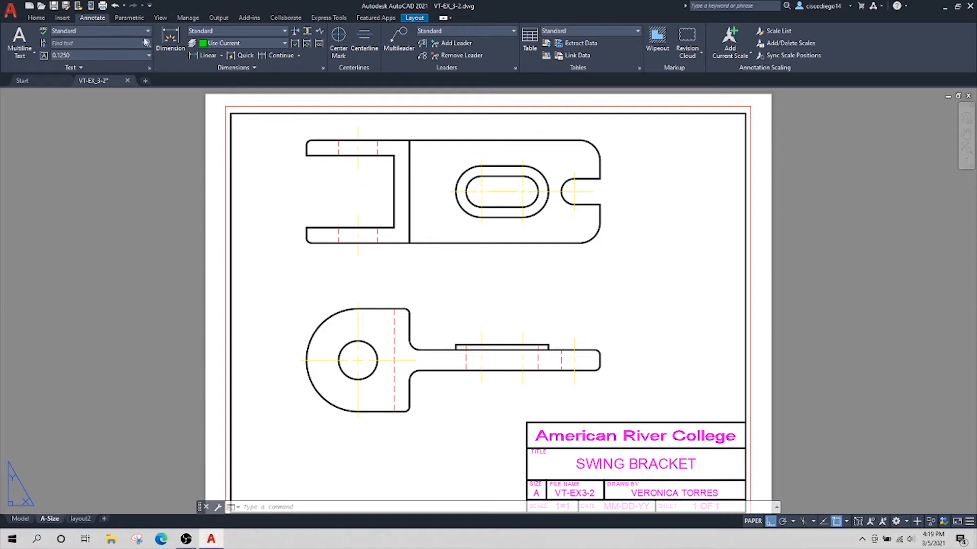
click(323, 74)
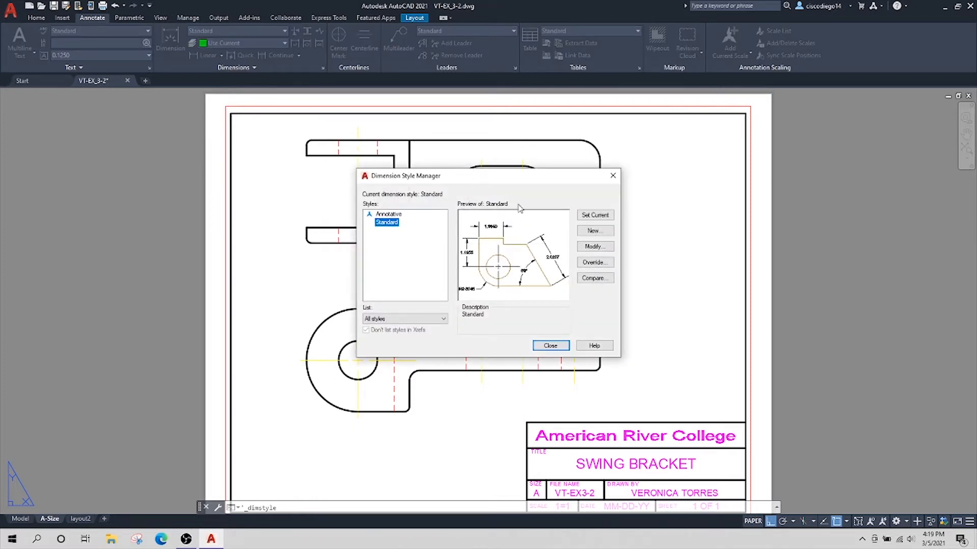
click(605, 249)
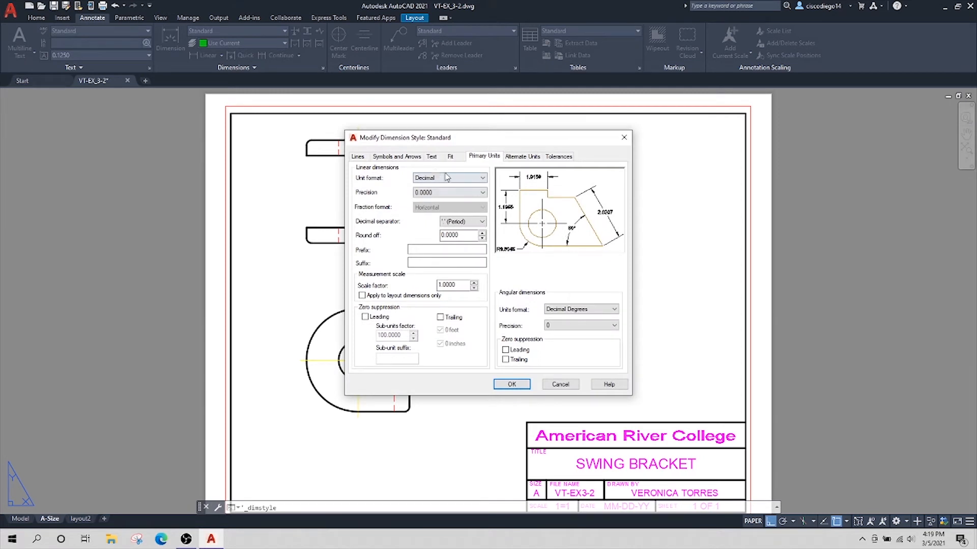
click(416, 160)
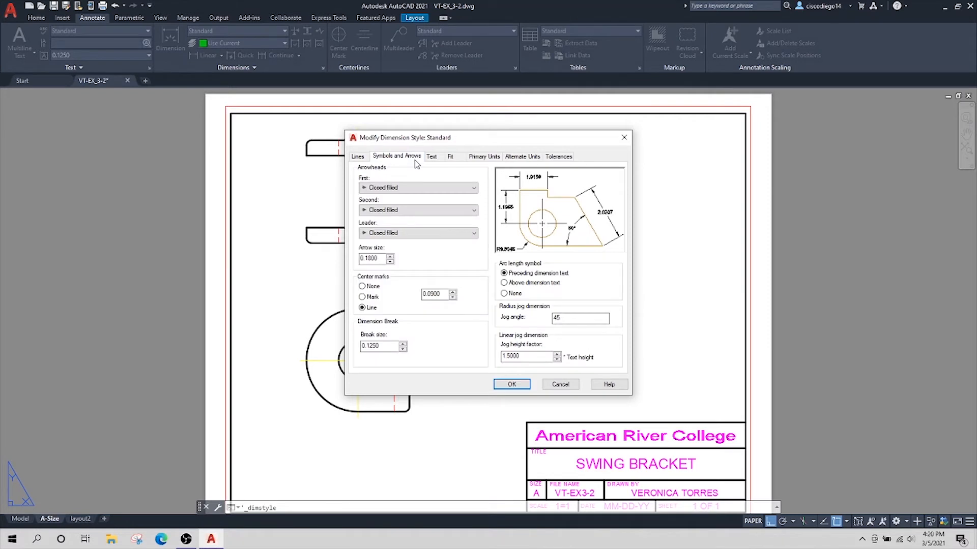
click(373, 287)
Step: Set the Standard style's linear precision to 0.00, suppress leading zeros, and save the style changes
click(484, 157)
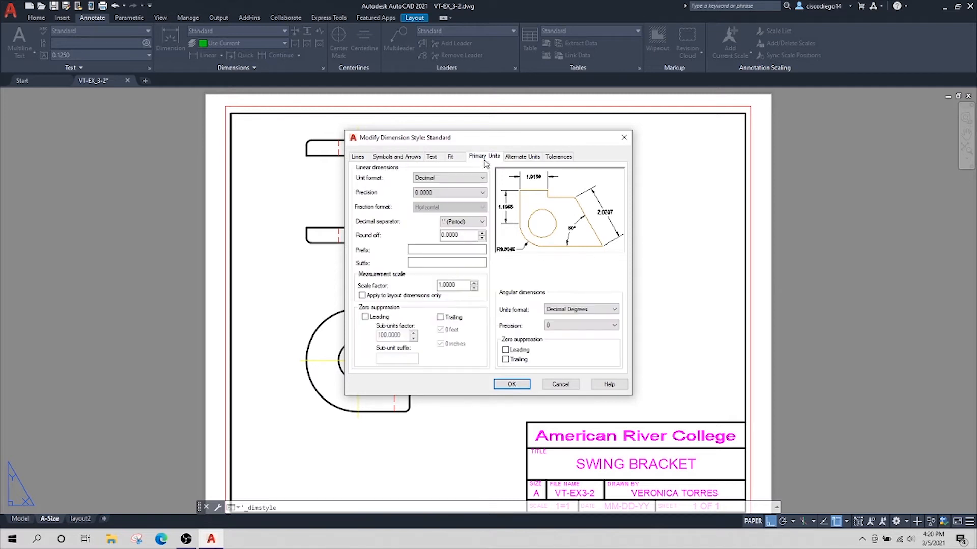
click(476, 196)
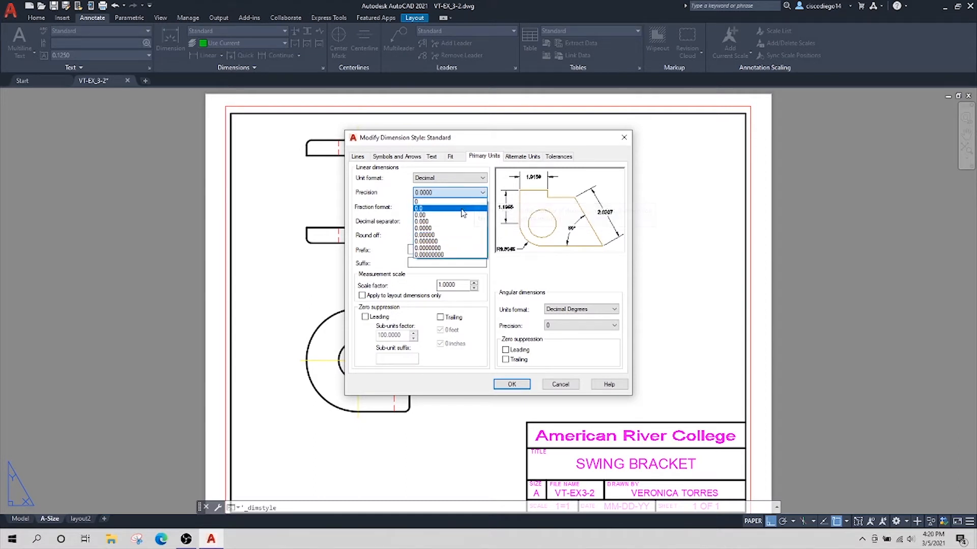
click(460, 215)
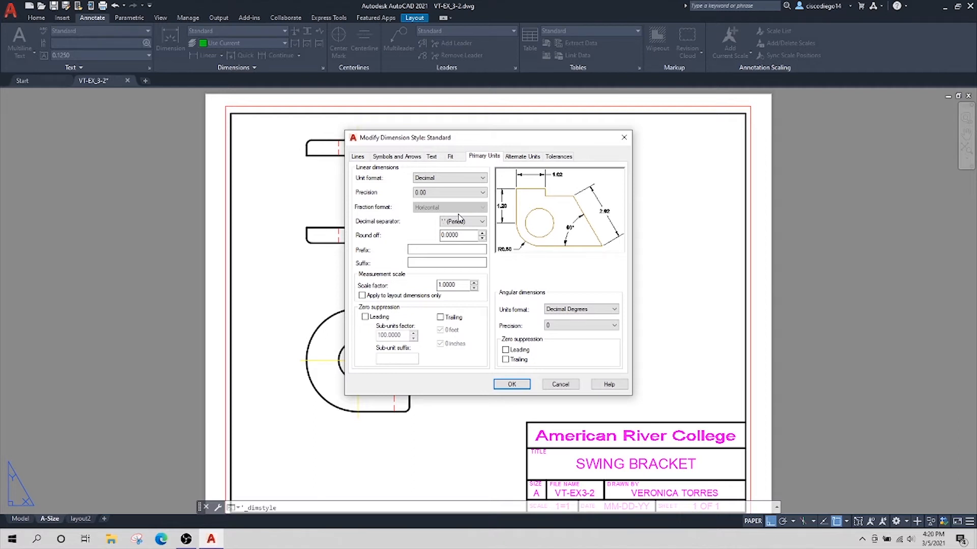
click(371, 319)
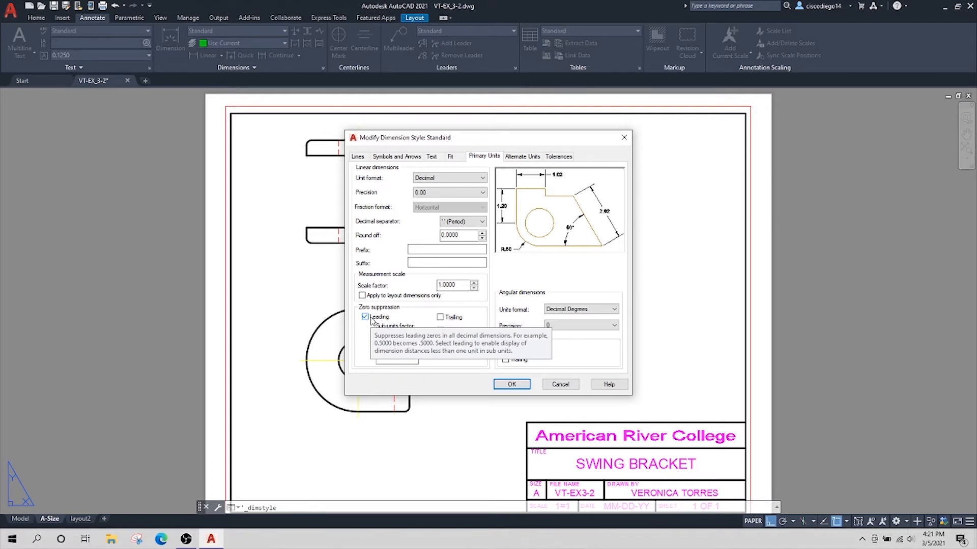
click(512, 385)
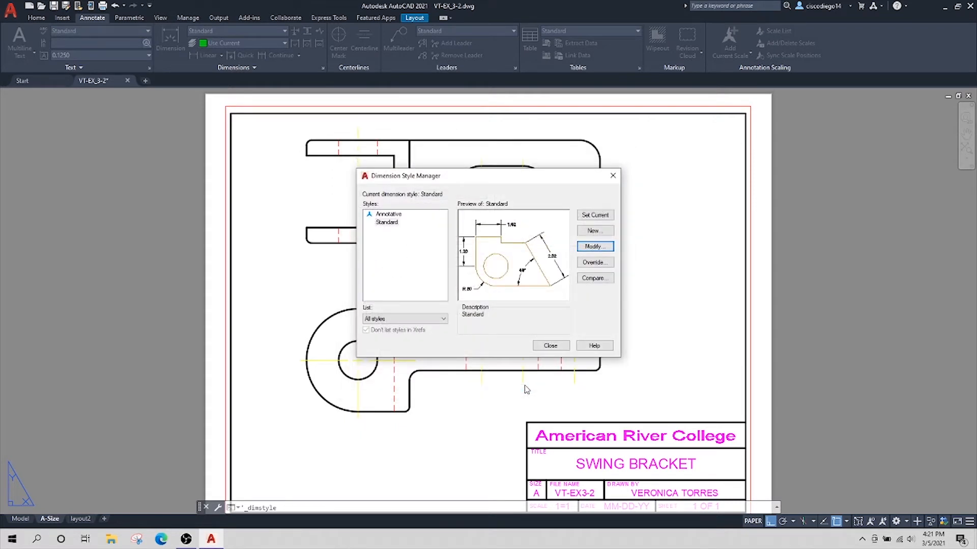
click(555, 347)
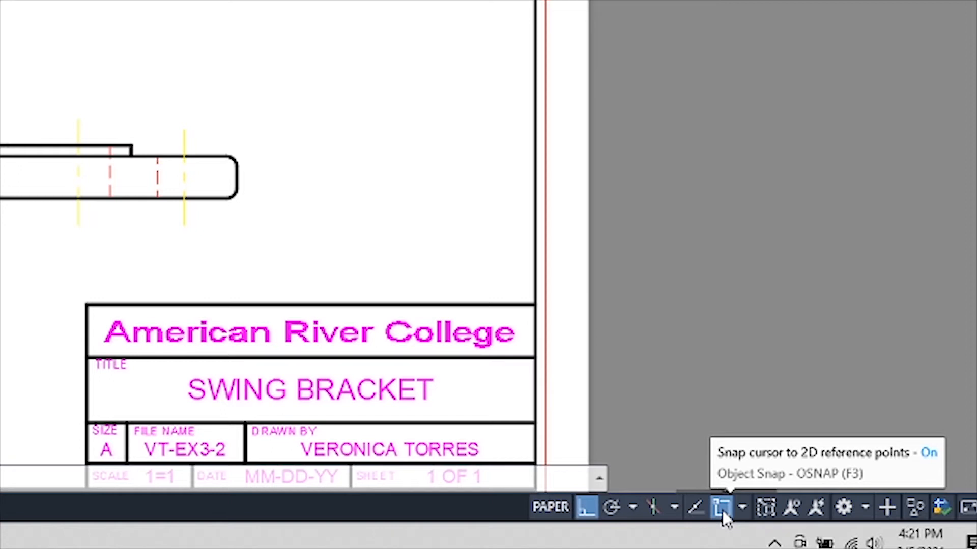
Step: With object snap on, dimension the thickness of the top view's upper fork arm inside the viewport, placing the dimension left of the part
click(722, 510)
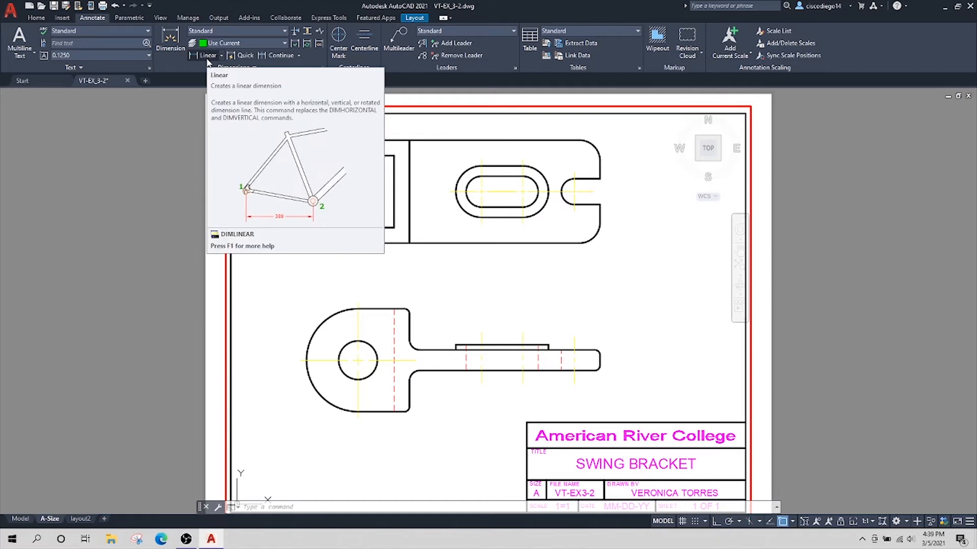
click(170, 55)
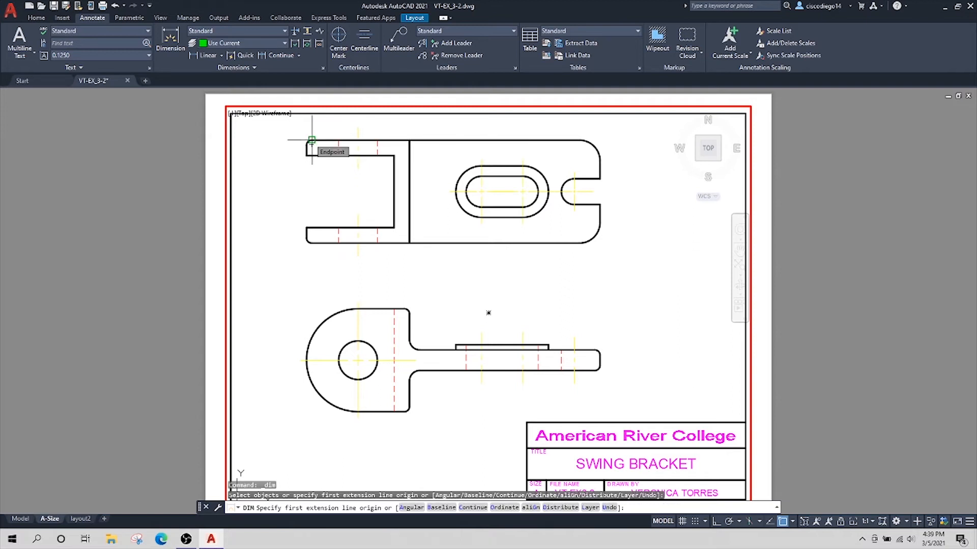
click(312, 140)
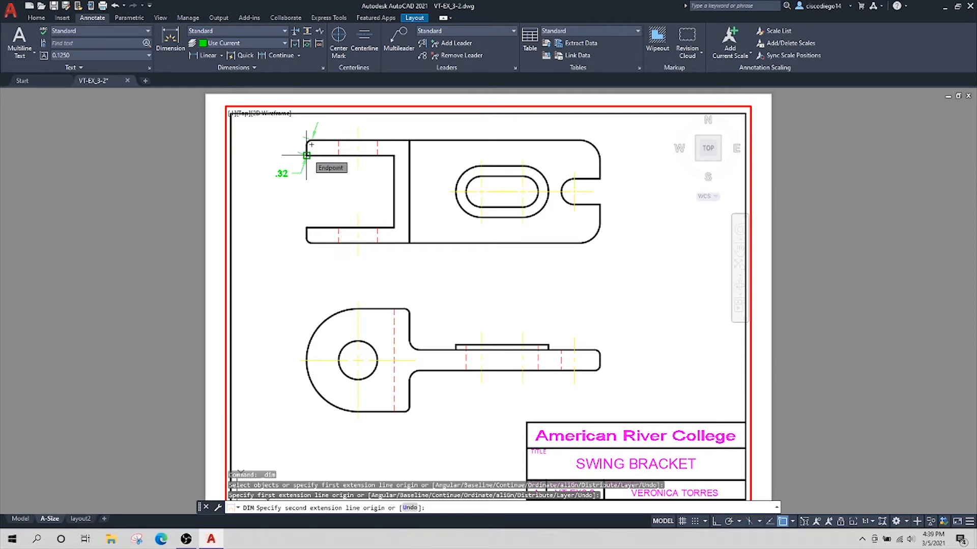
click(307, 156)
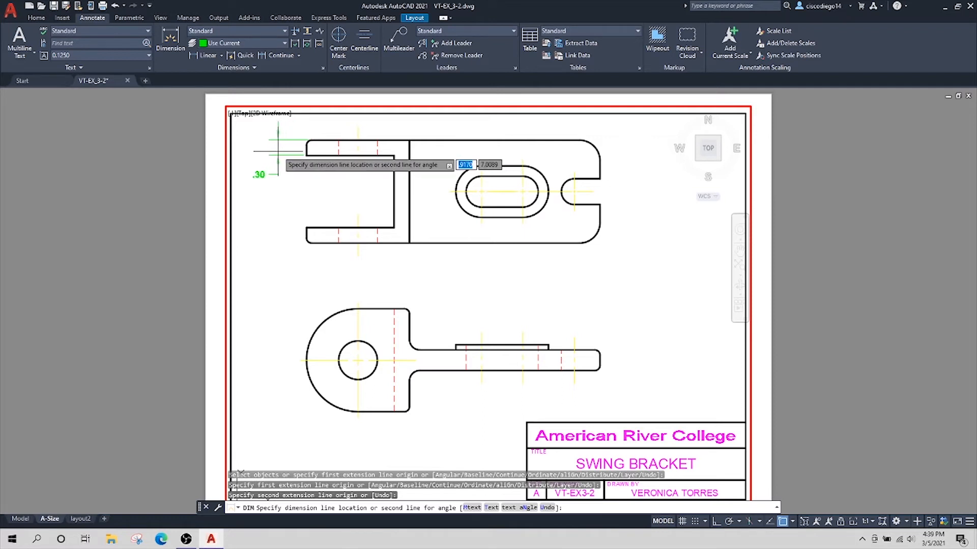
click(278, 151)
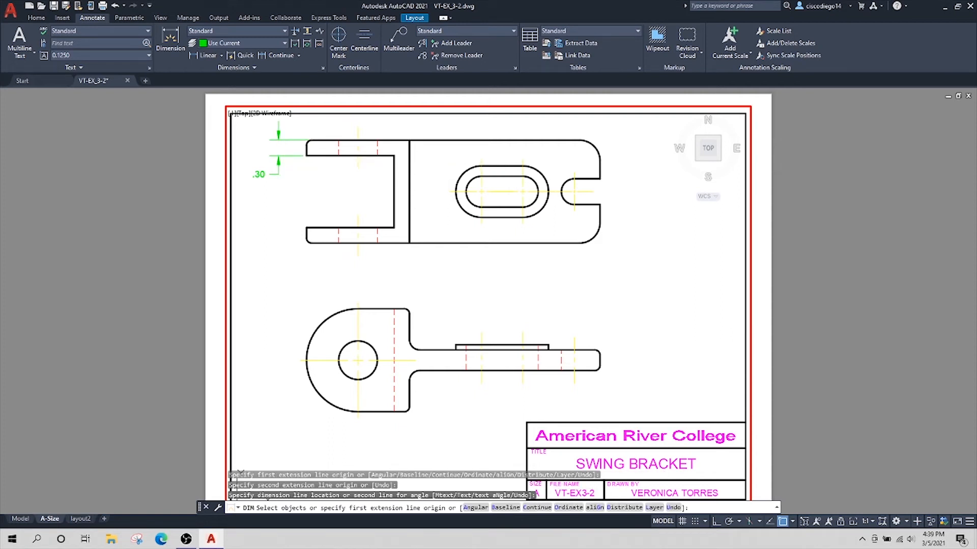
key(Escape)
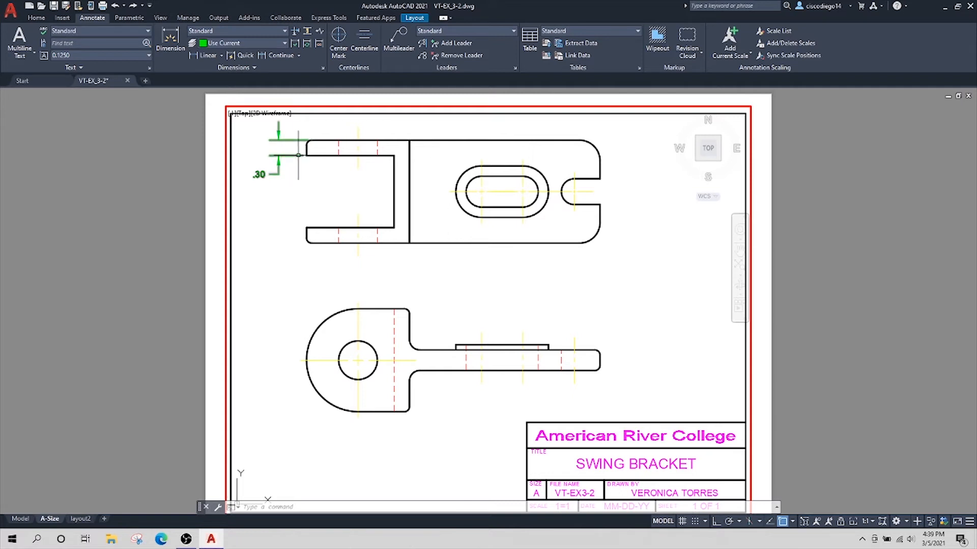
Step: Move the upper fork arm's dimension text above the arm, to the right of its dimension line
click(295, 158)
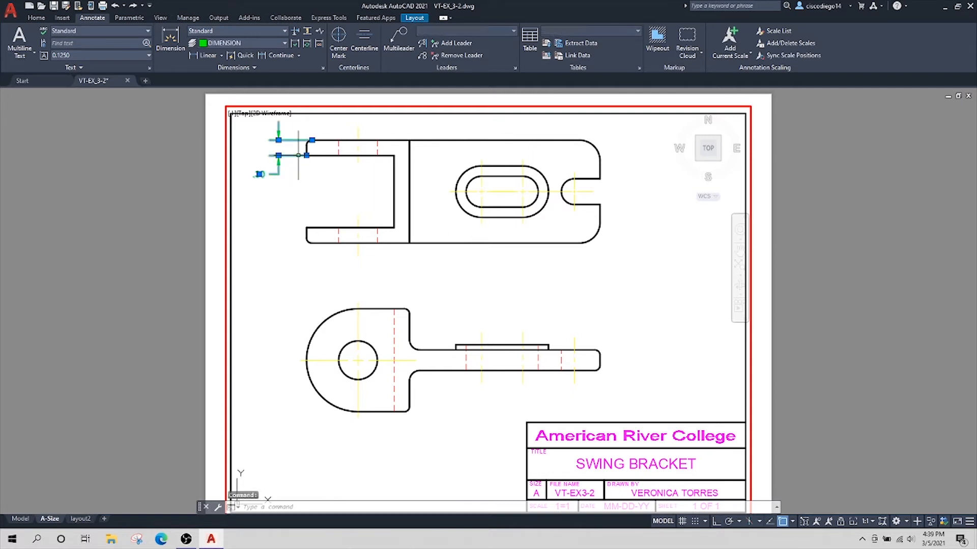
click(260, 175)
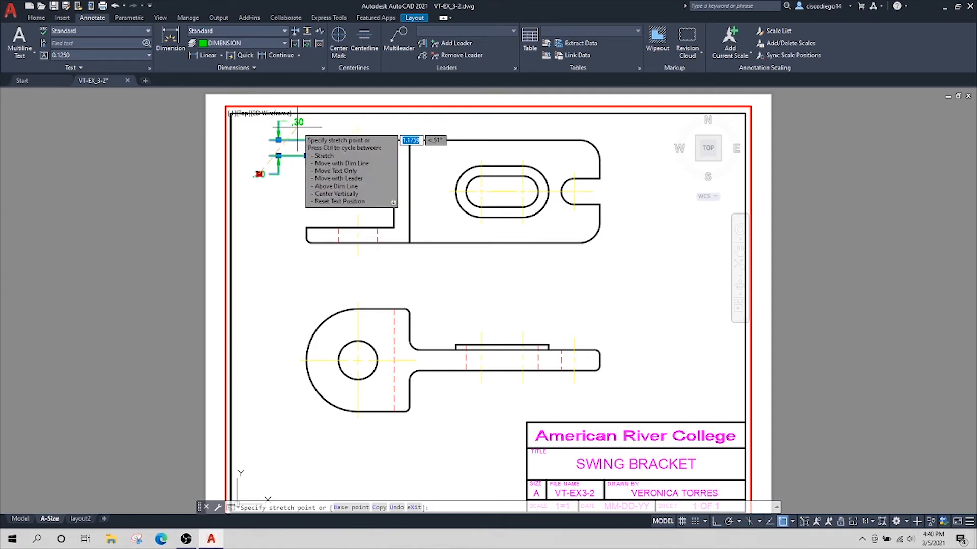
click(297, 127)
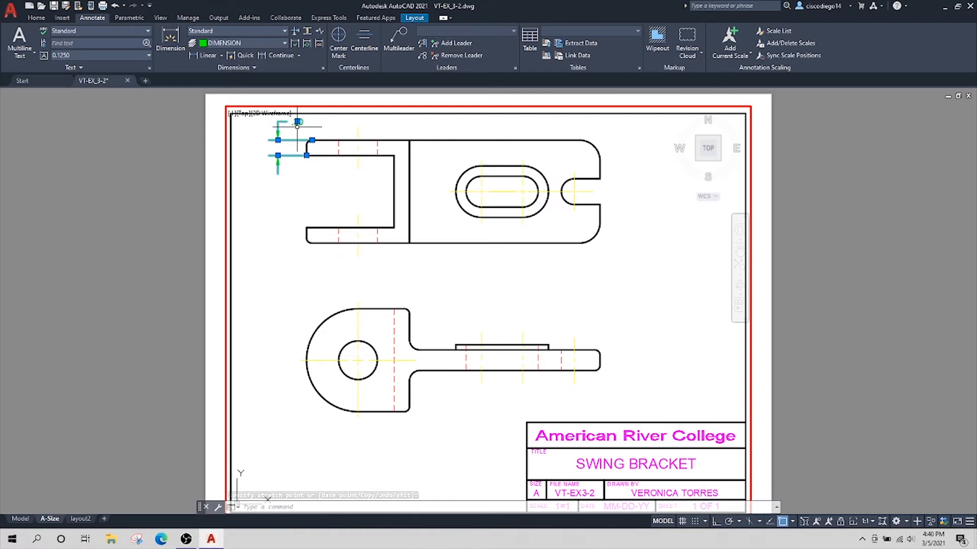
Step: Continue the dimension chain down across the fork opening and the lower fork arm's thickness
click(278, 56)
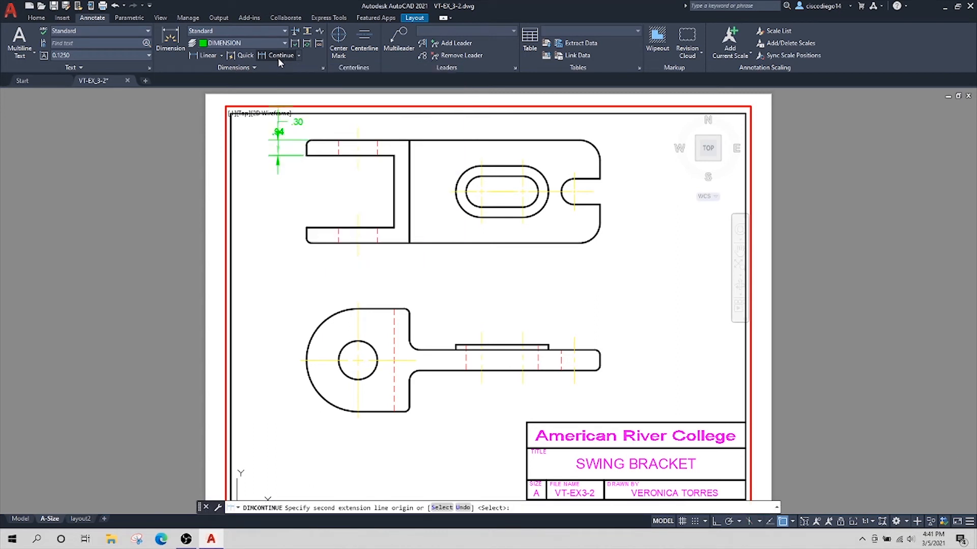
click(307, 227)
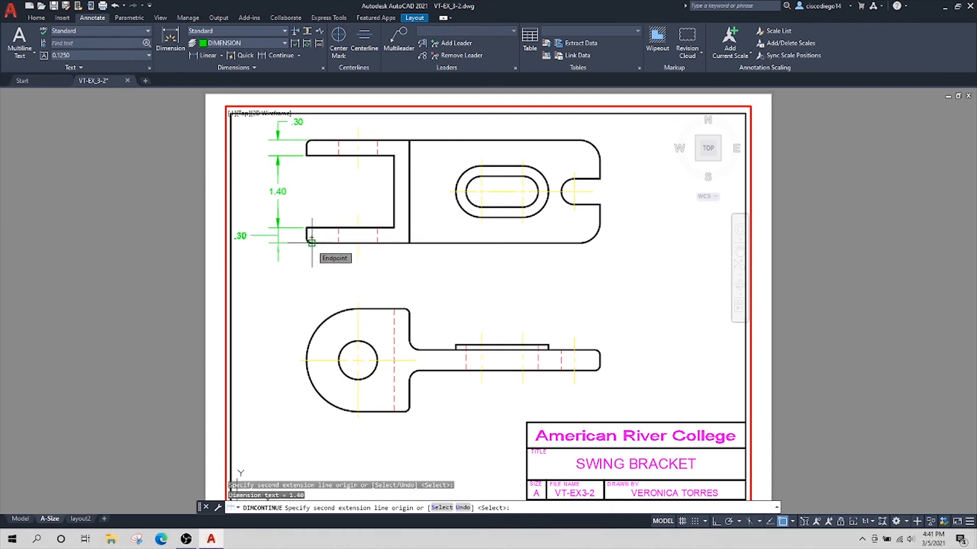
click(311, 243)
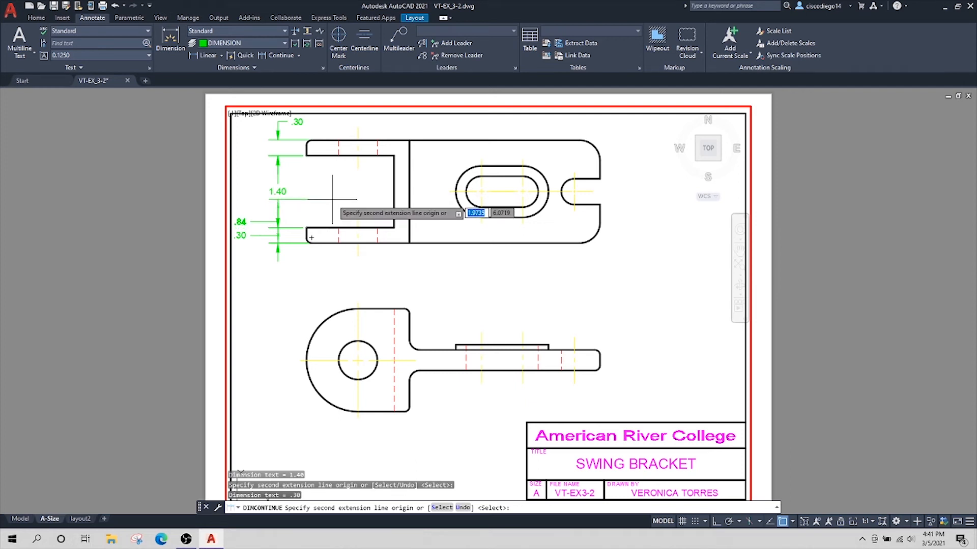
key(Escape)
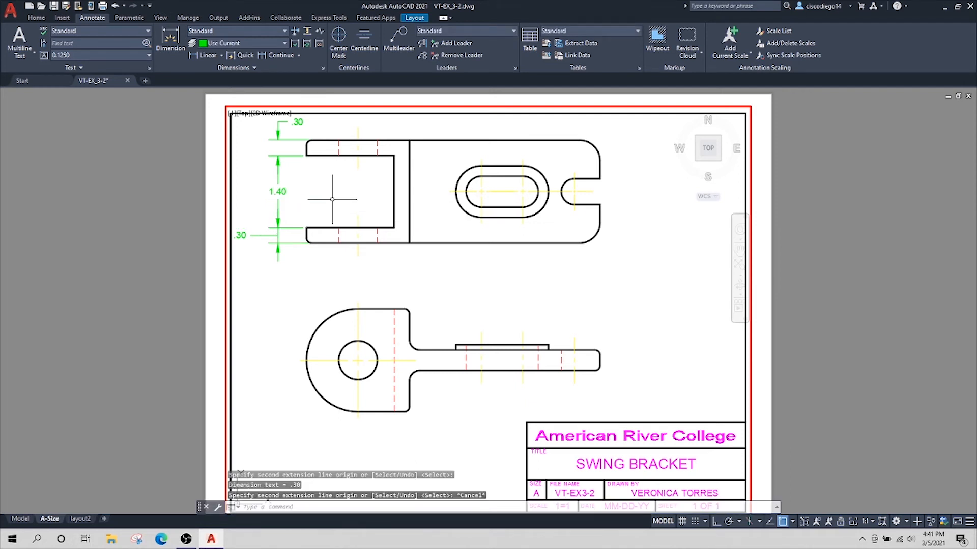
Step: Move the lower fork arm's dimension text below the arm, to the left of its dimension line
click(252, 235)
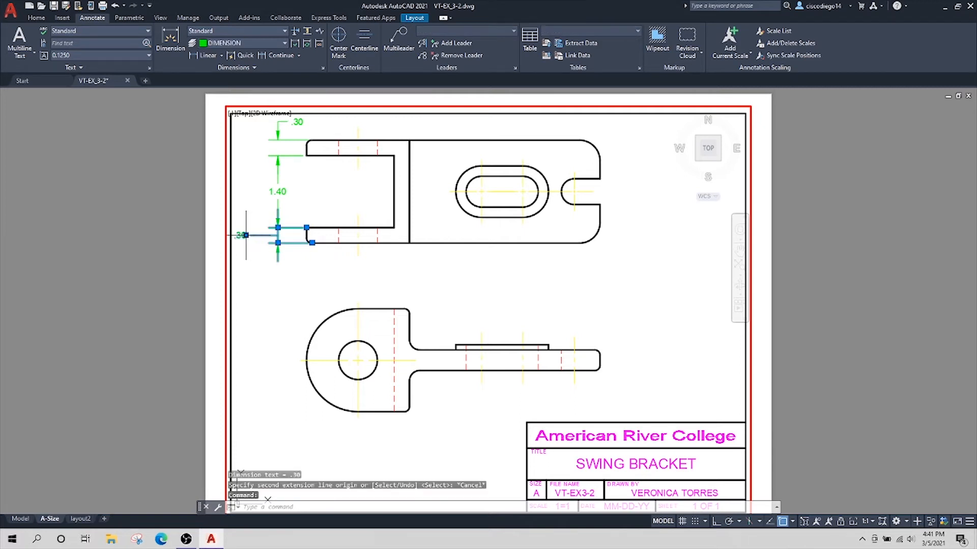
click(245, 235)
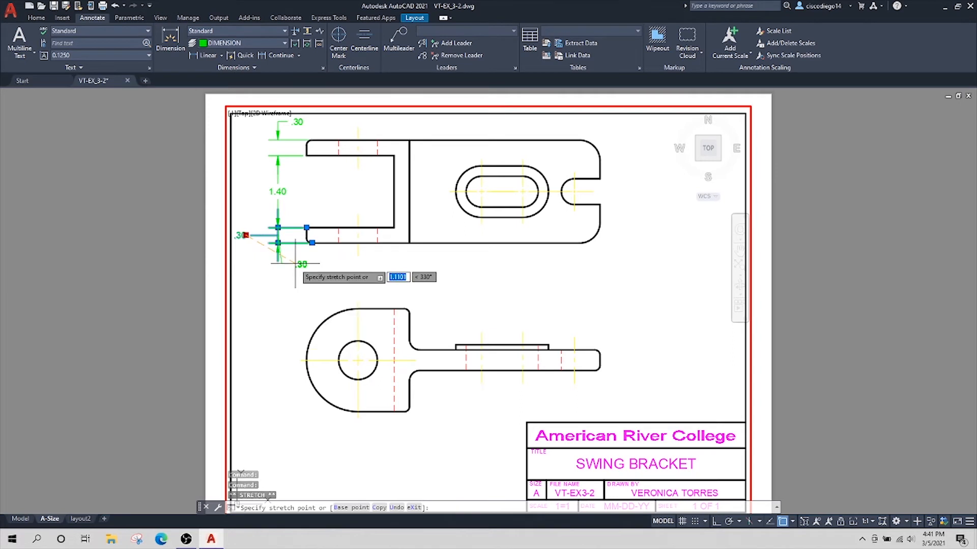
click(262, 257)
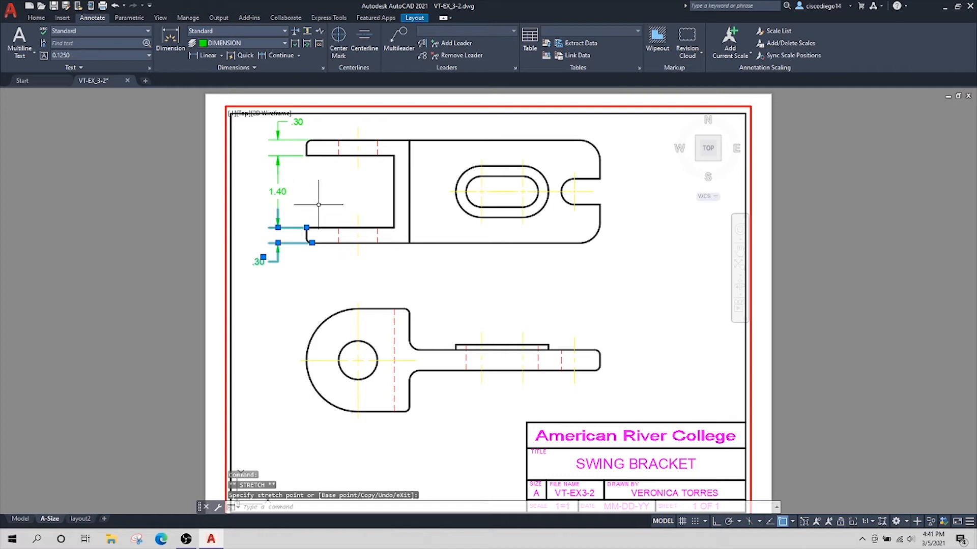
key(Escape)
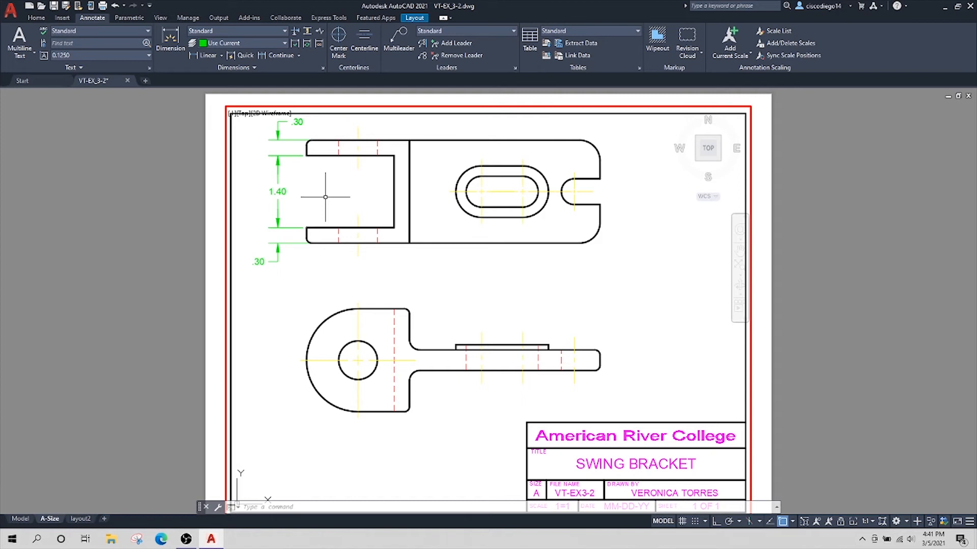
Step: Replace the fork opening's dimension with a baseline dimension of the fork's overall width, based on the upper arm's outer edge
click(285, 192)
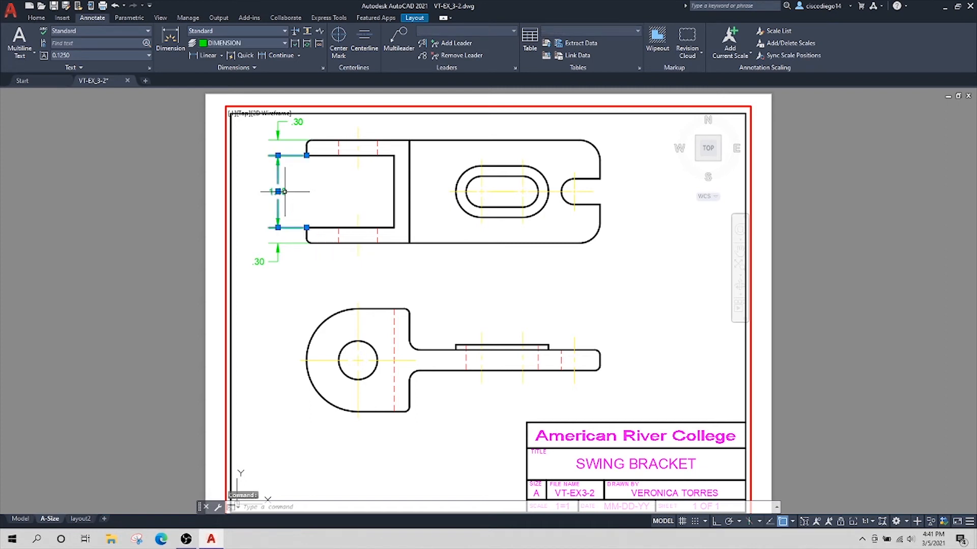
key(Delete)
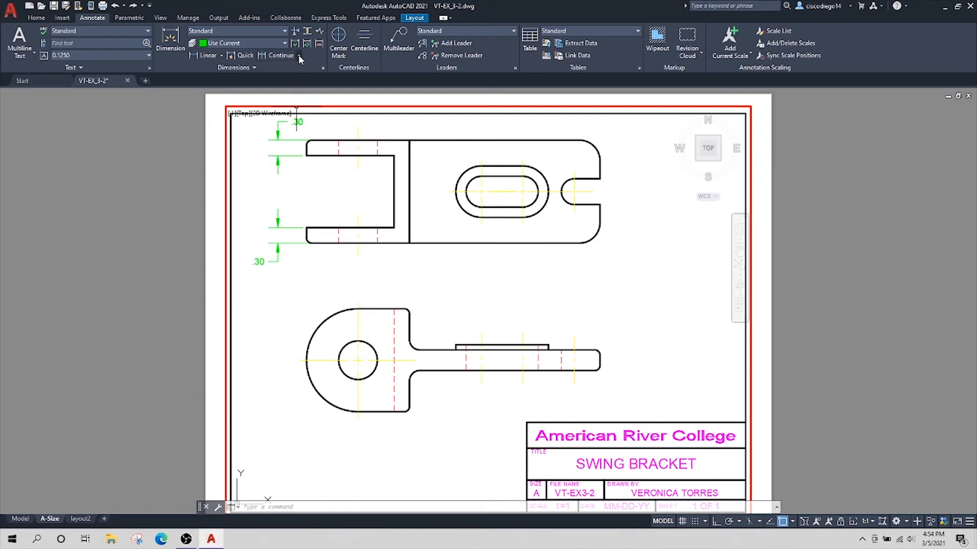
click(299, 56)
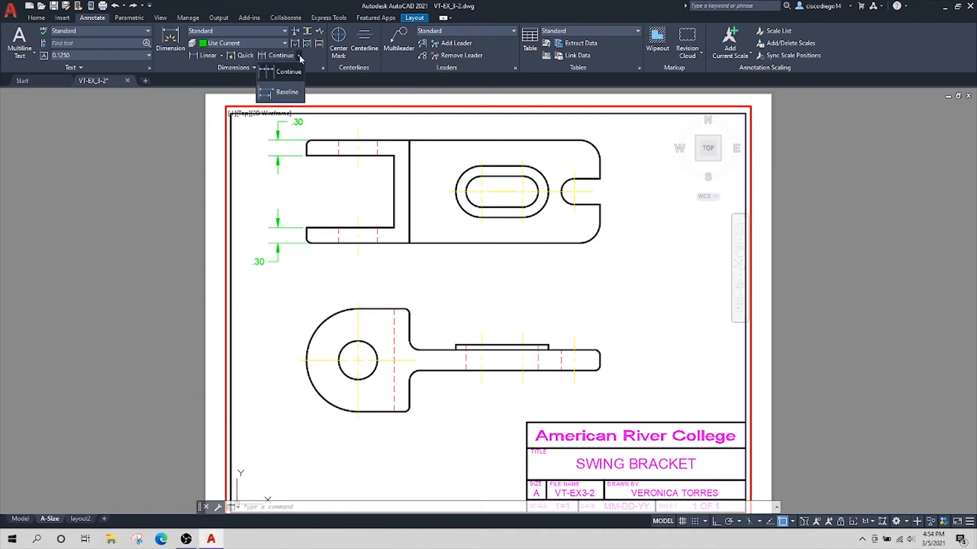
click(287, 92)
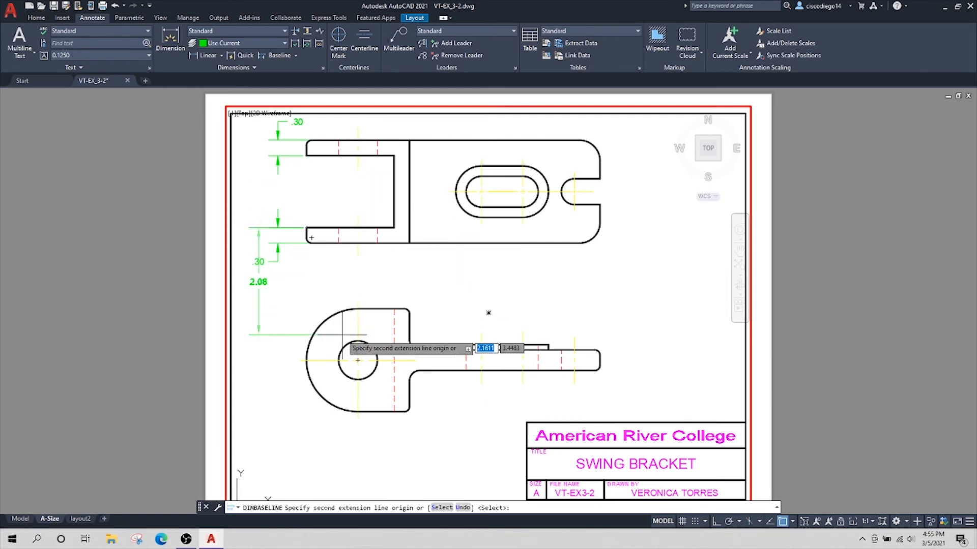
click(441, 508)
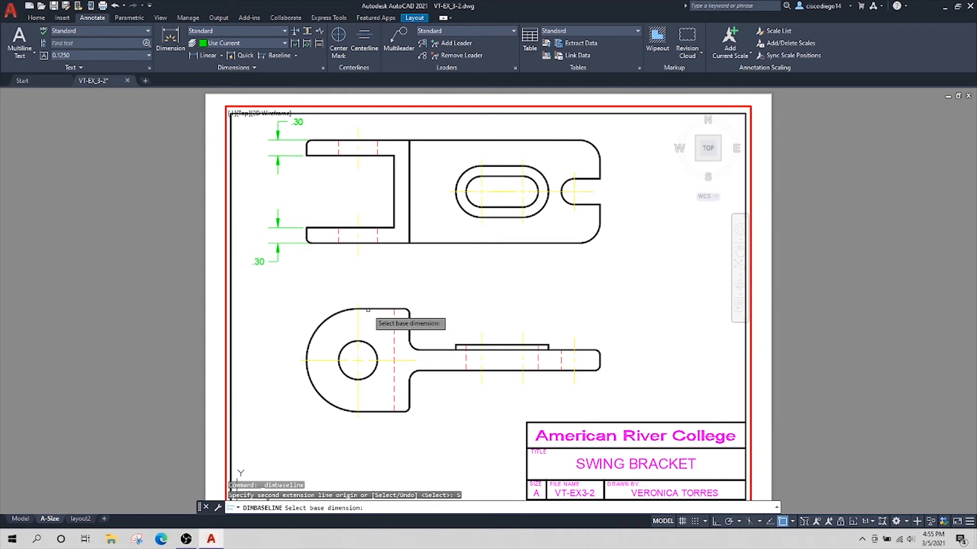
click(295, 140)
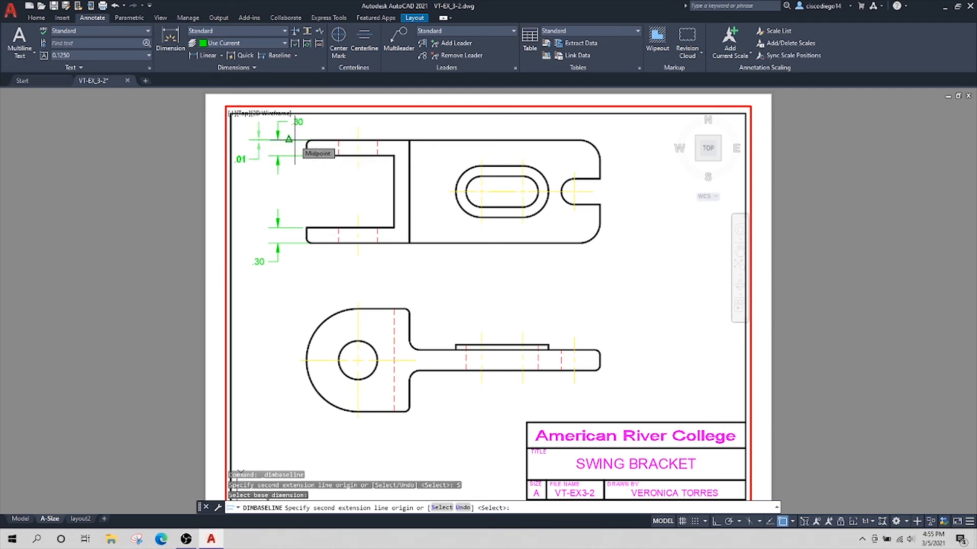
click(310, 240)
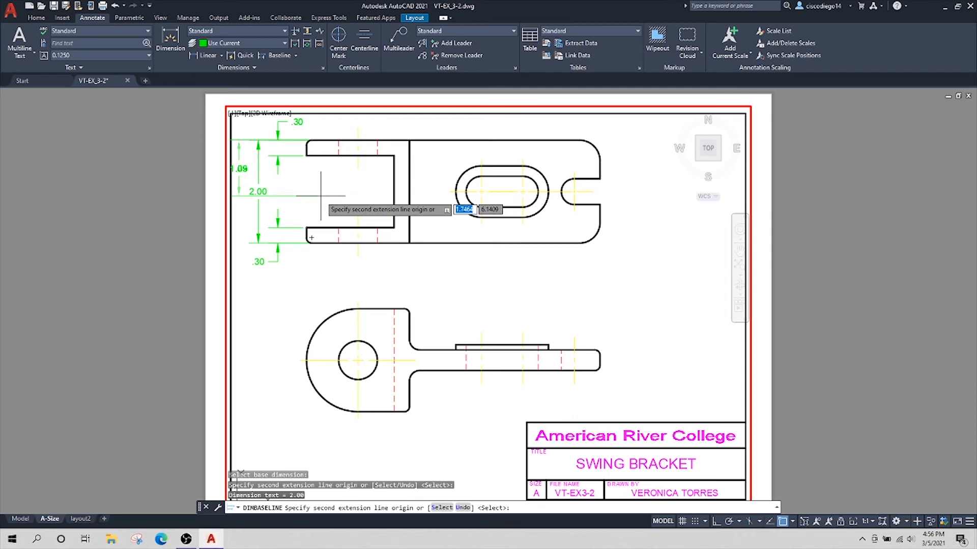
key(Escape)
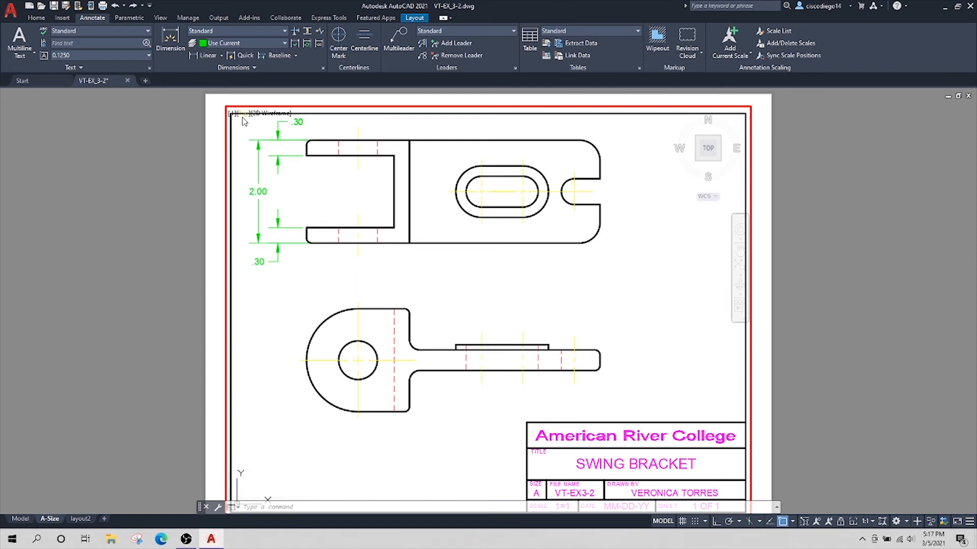
Step: Add a radius dimension to the top view's upper-right rounded corner, placing its text outside the part, above and to the right
click(223, 56)
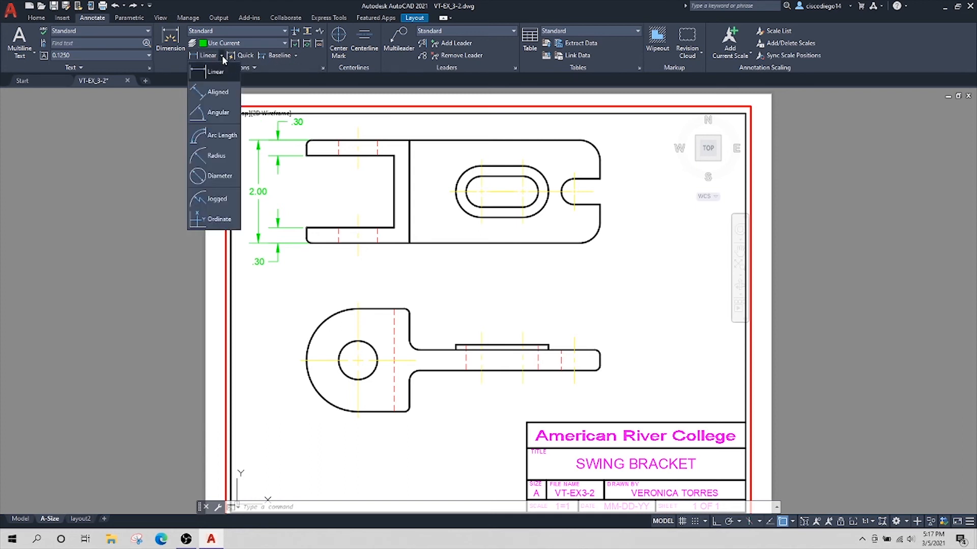
click(217, 156)
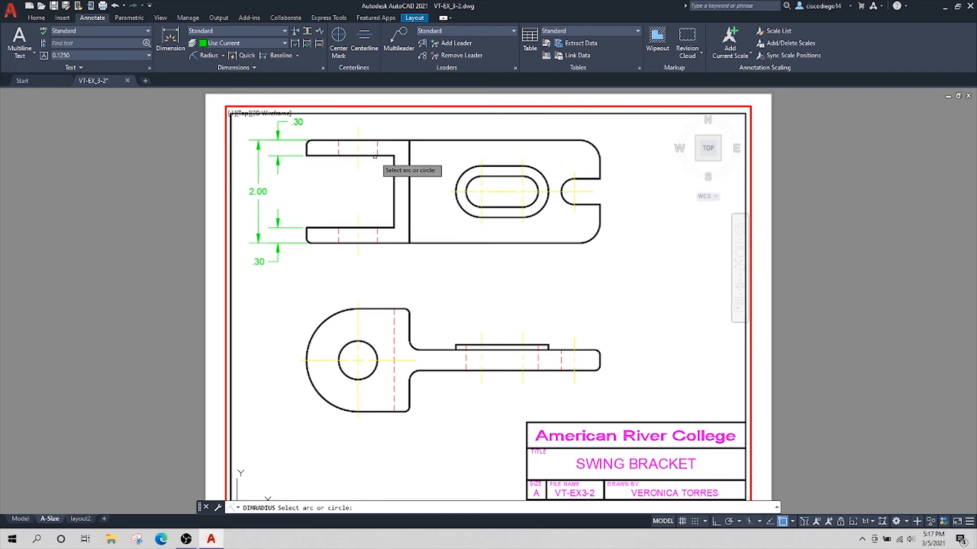
click(591, 144)
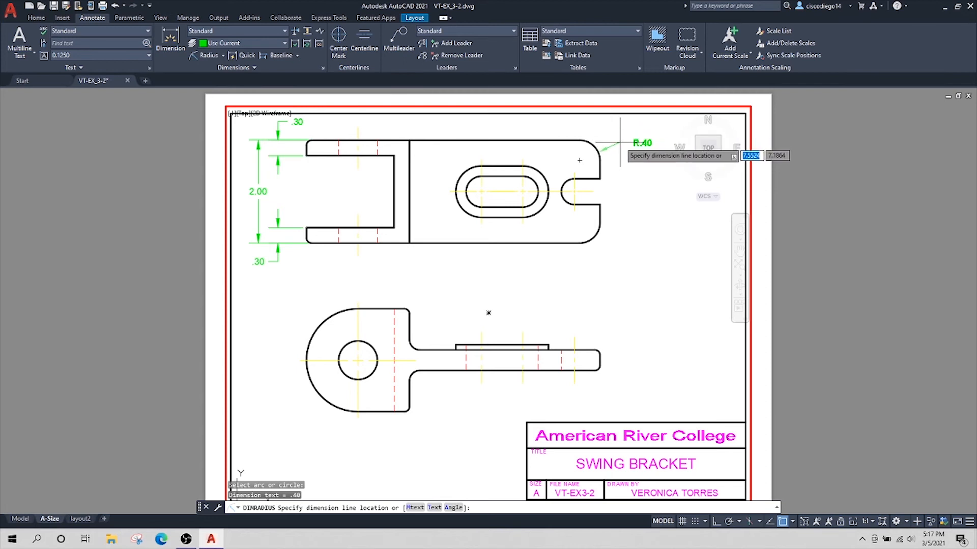
click(619, 122)
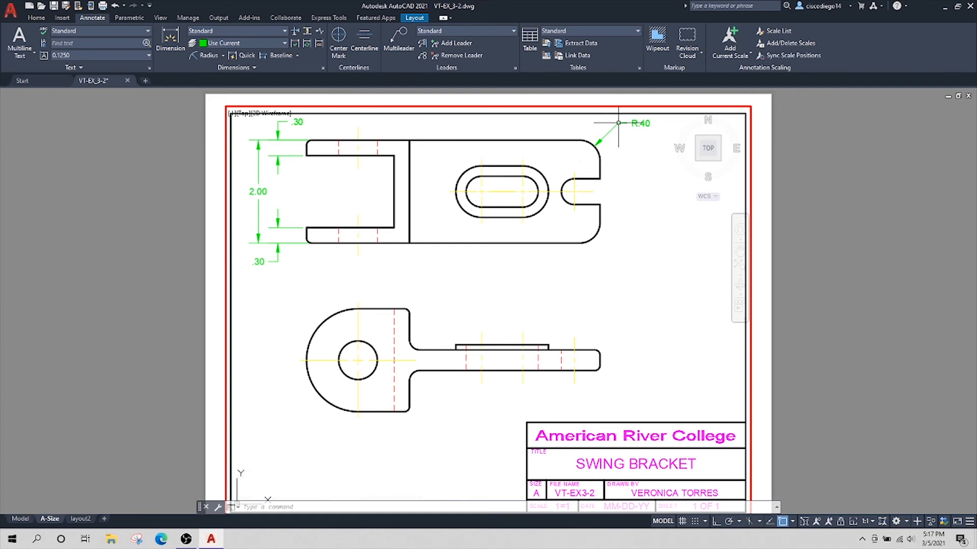
Step: Add a diameter dimension to the front view's hole, placing its text outside the part, above and to the left
click(224, 56)
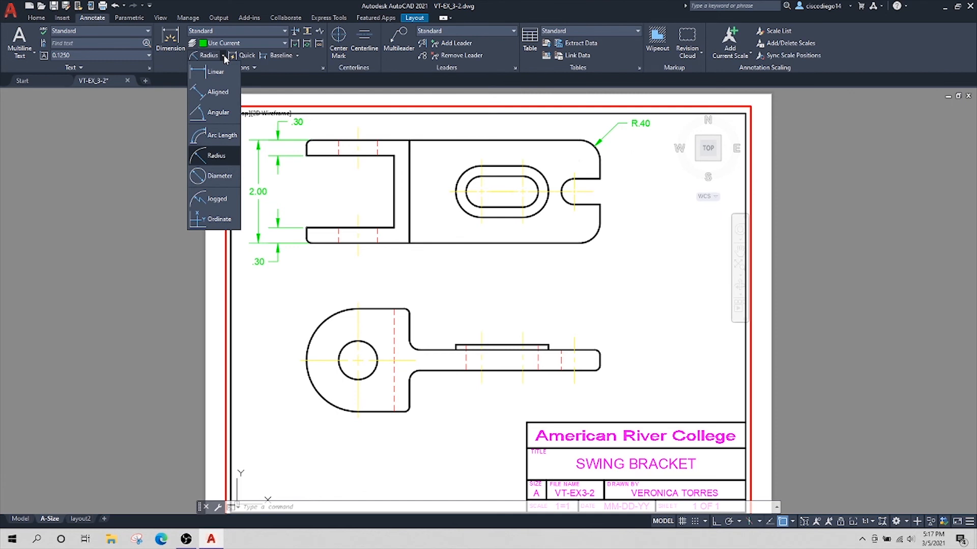
click(224, 176)
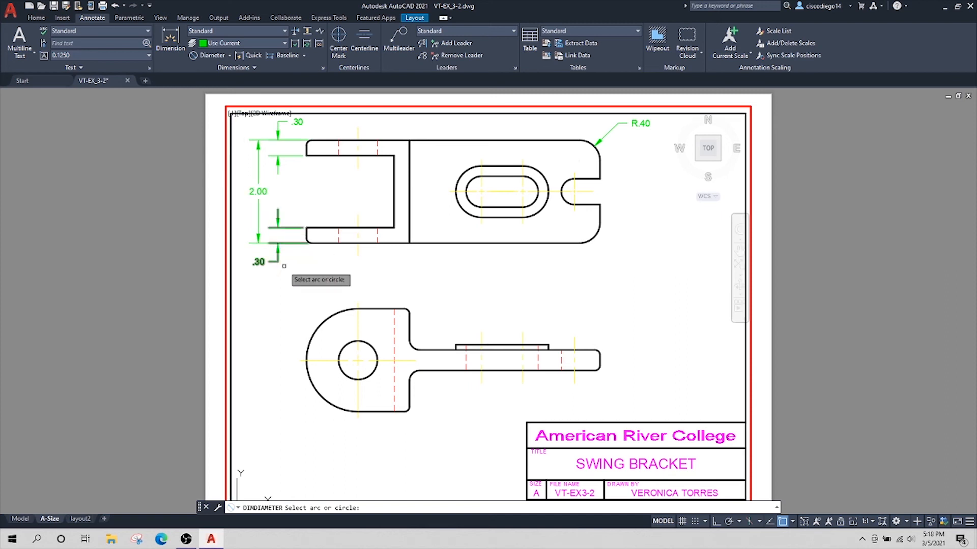
click(344, 346)
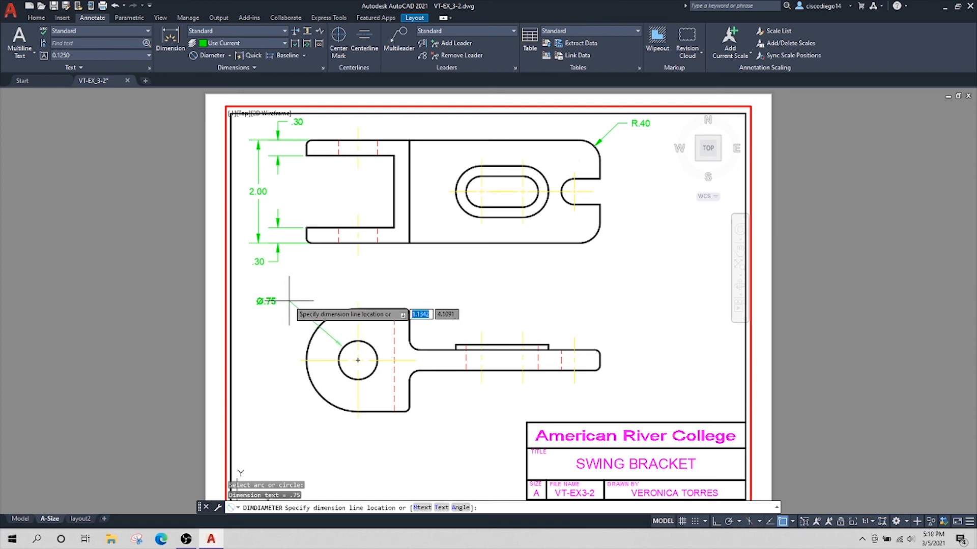
click(289, 301)
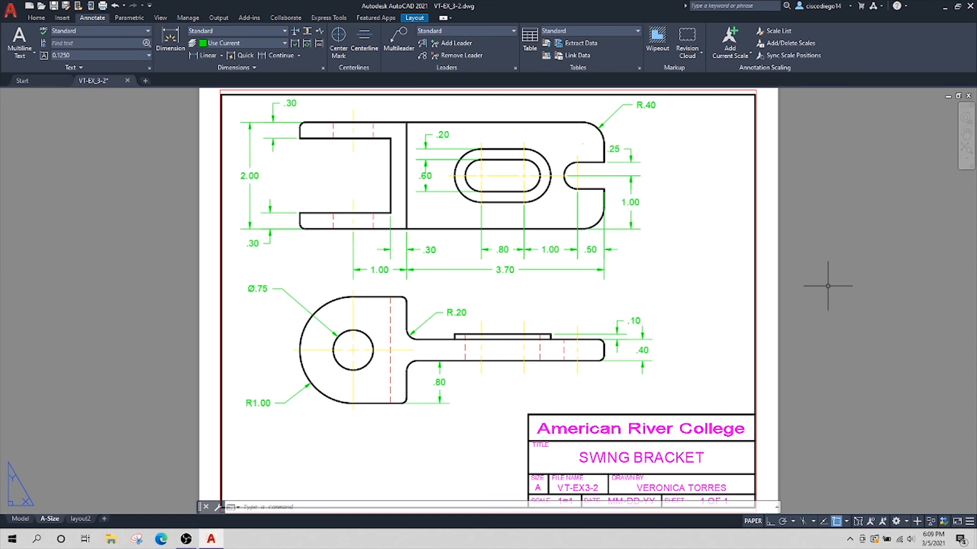
Step: Activate the A-Size layout's viewport, set its scale to 1:1, and return to paper space
middle_drag(828, 286, 812, 174)
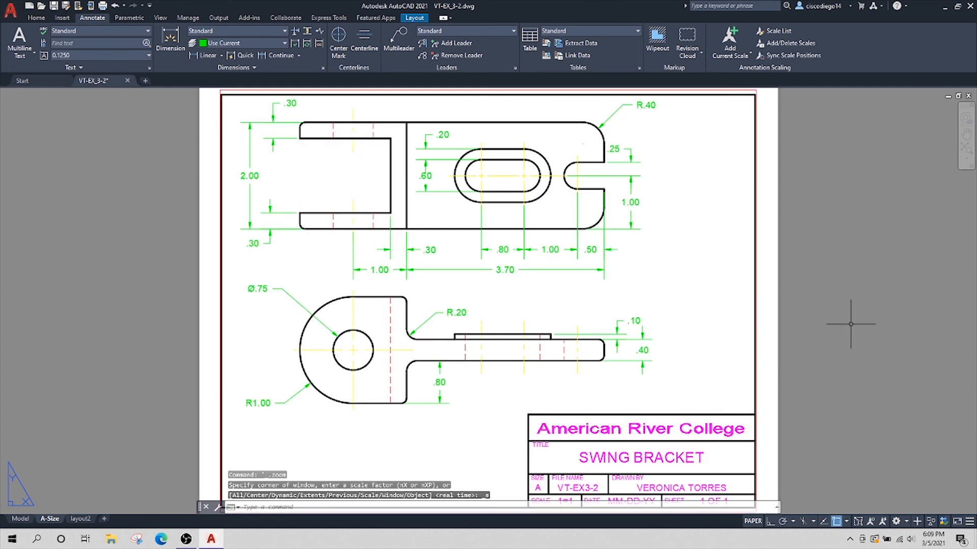
double_click(706, 306)
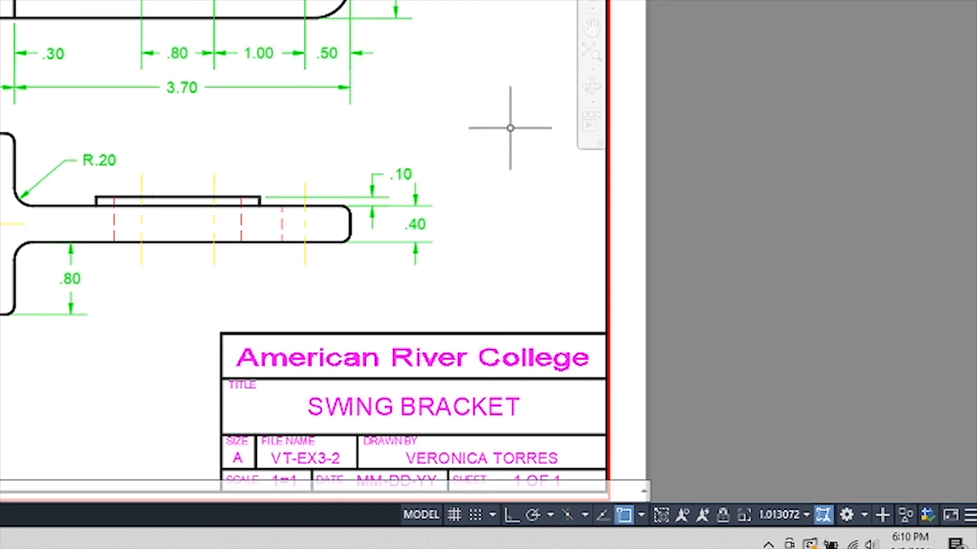
click(807, 515)
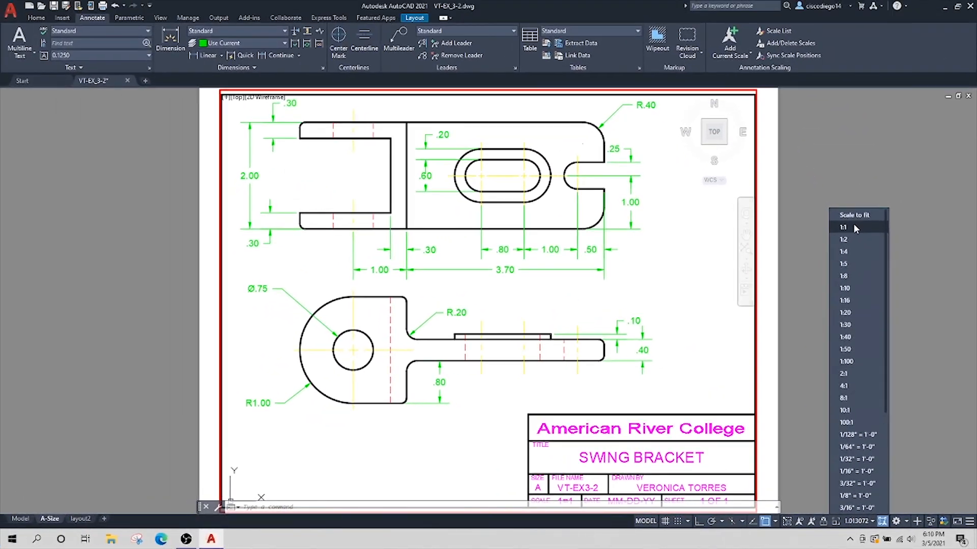
click(815, 122)
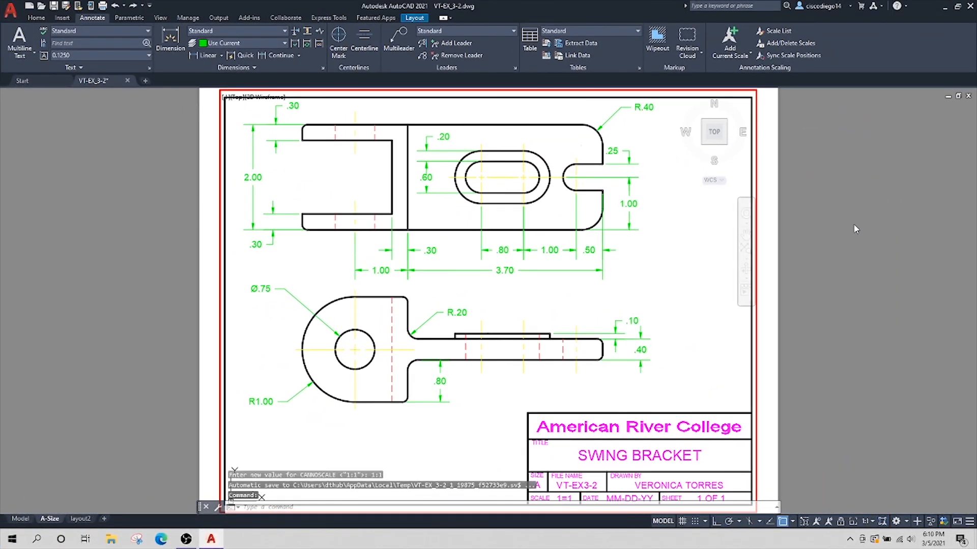
double_click(853, 224)
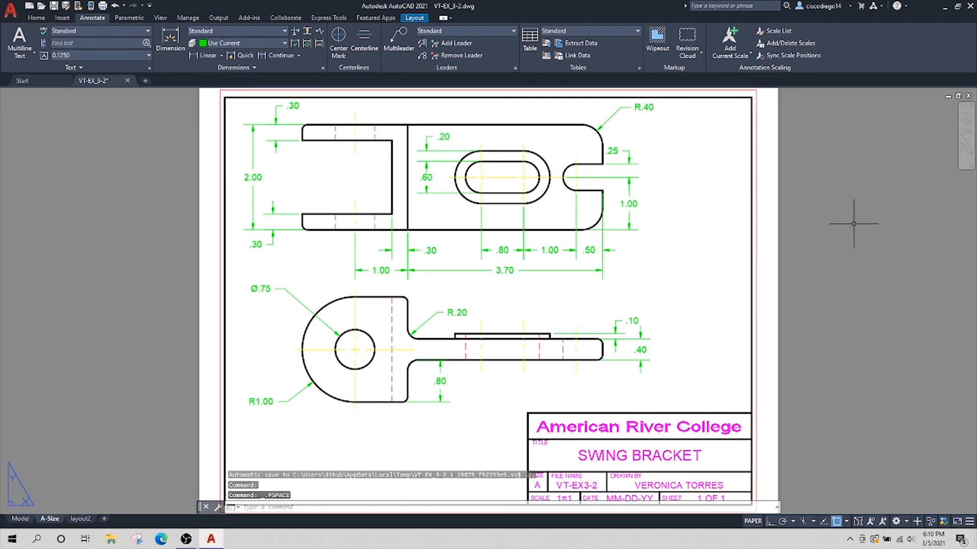